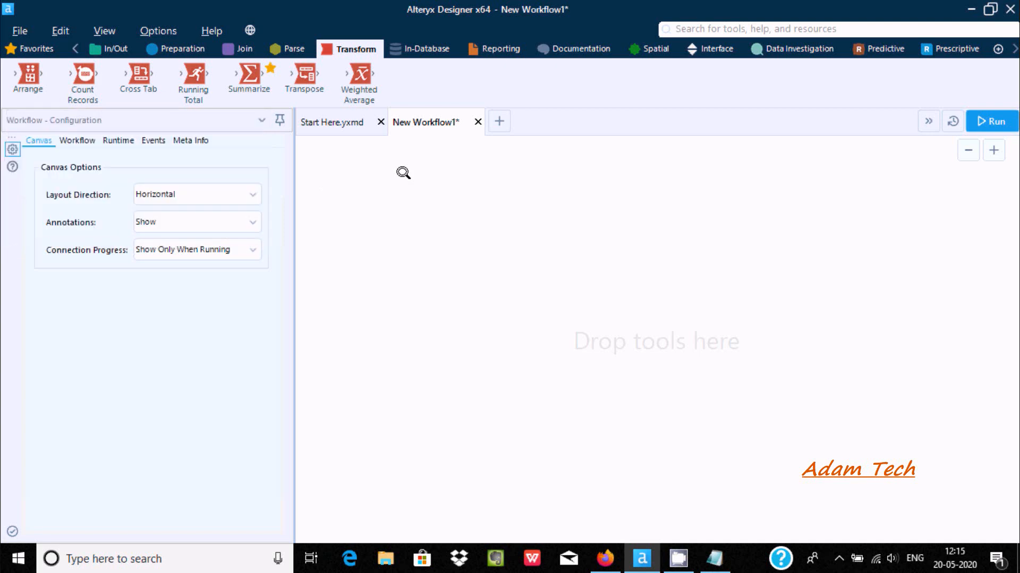
Add an Input Data tool to the canvas and connect it to the comma-separated file File1.csv
{"action": "left_click", "coordinate": [46, 49]}
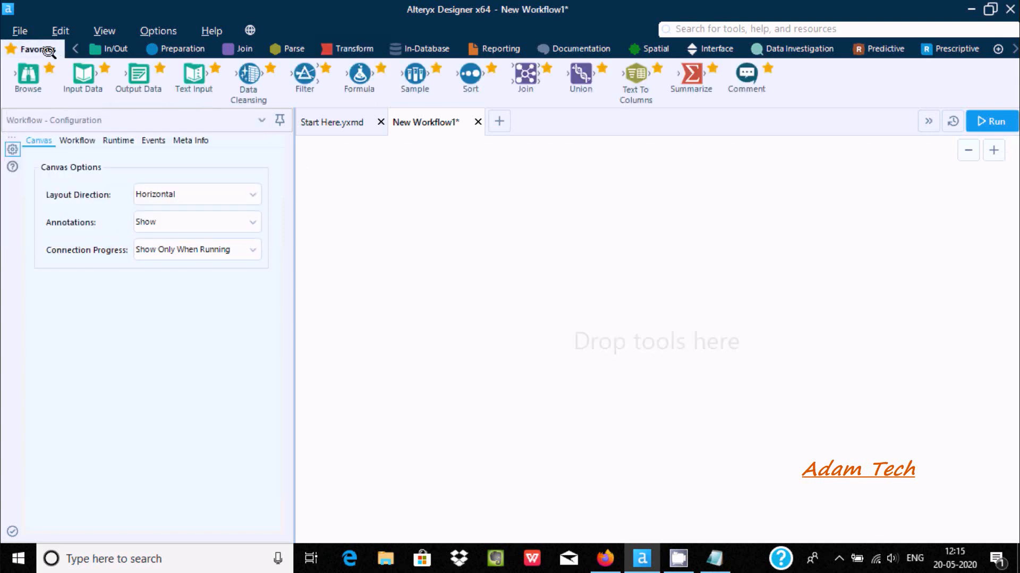
{"action": "left_click_drag", "start_coordinate": [414, 210], "coordinate": [417, 212]}
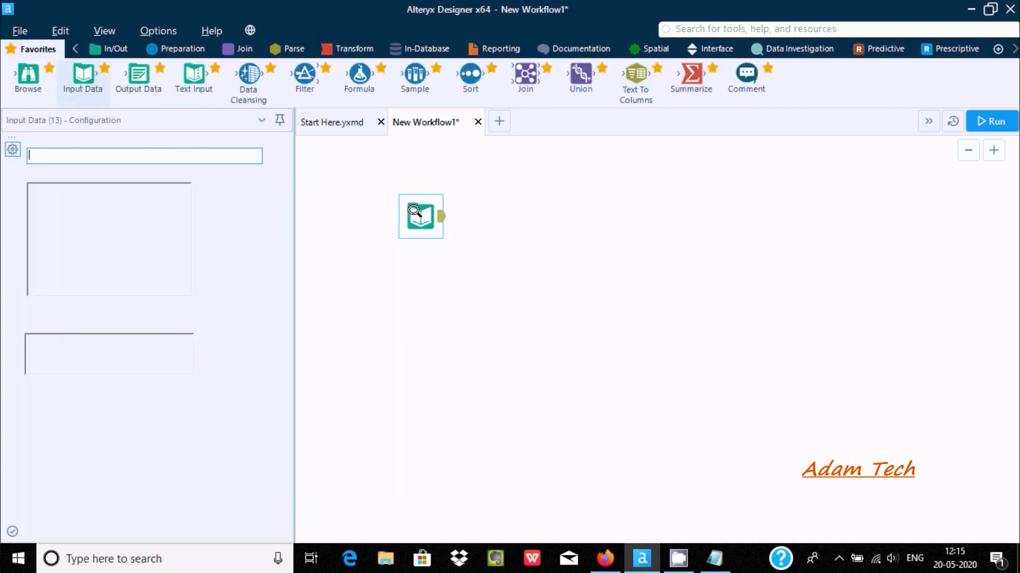
{"action": "left_click", "coordinate": [257, 150]}
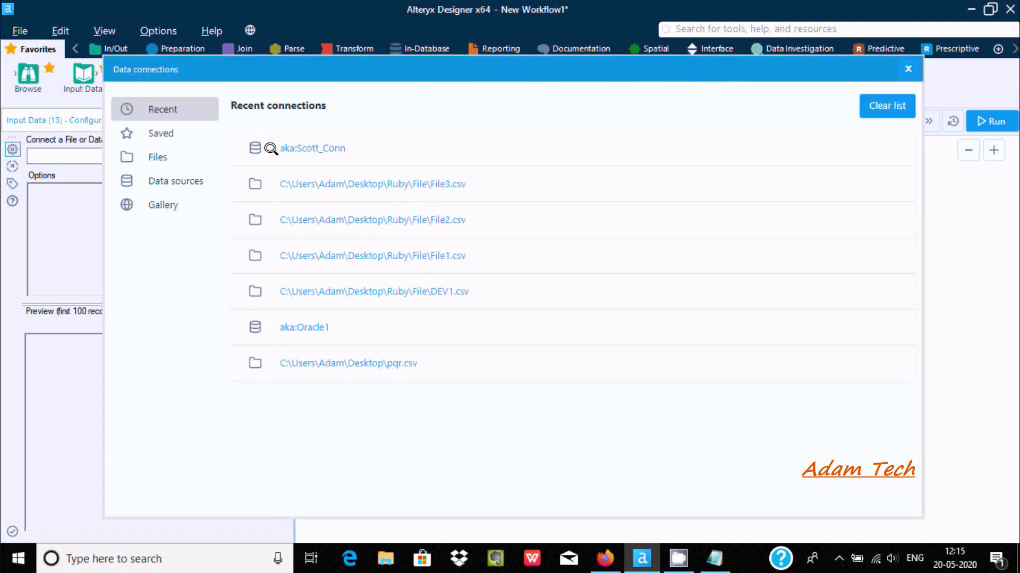
{"action": "left_click", "coordinate": [197, 155]}
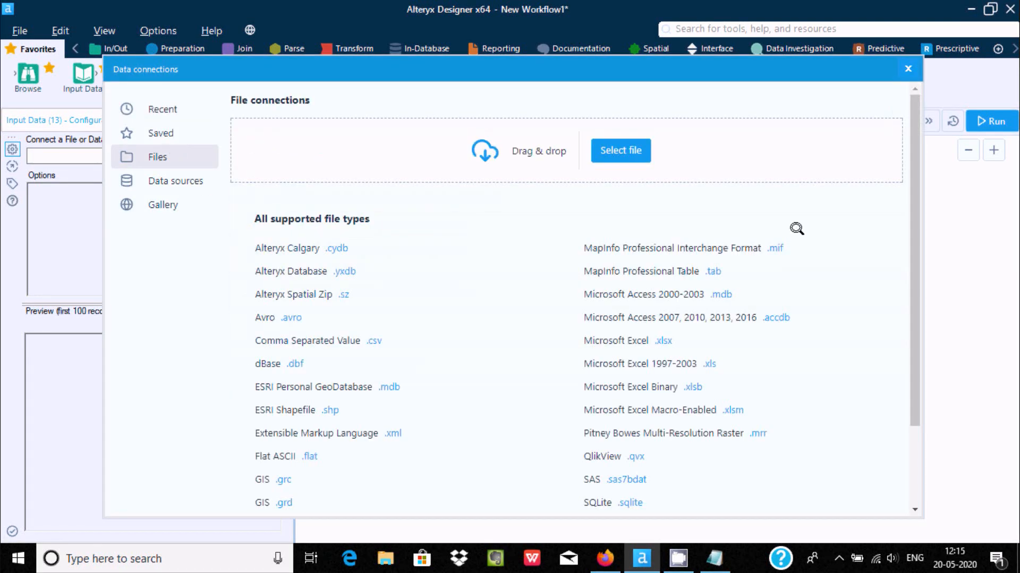
{"action": "left_click", "coordinate": [317, 333]}
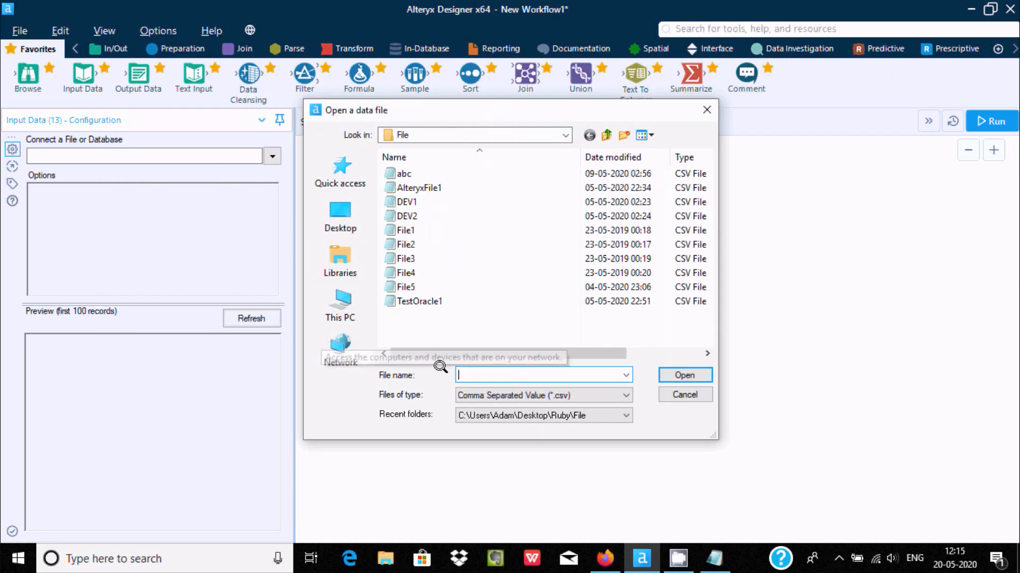
{"action": "left_click", "coordinate": [412, 230]}
{"action": "left_click", "coordinate": [670, 371]}
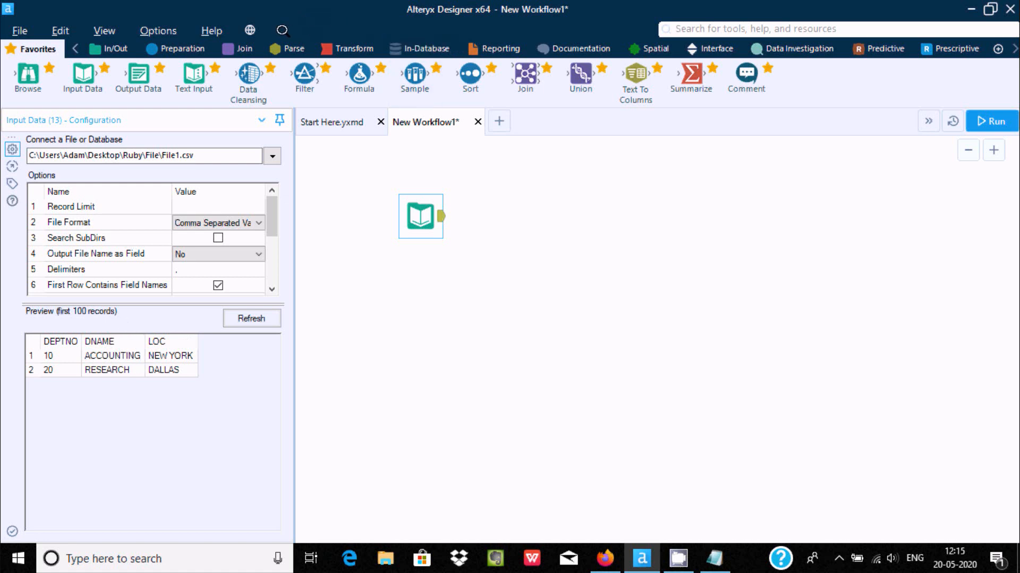
Add a Cross Tab tool to the right of the Input Data tool and connect the file's output to it
{"action": "left_click", "coordinate": [343, 48]}
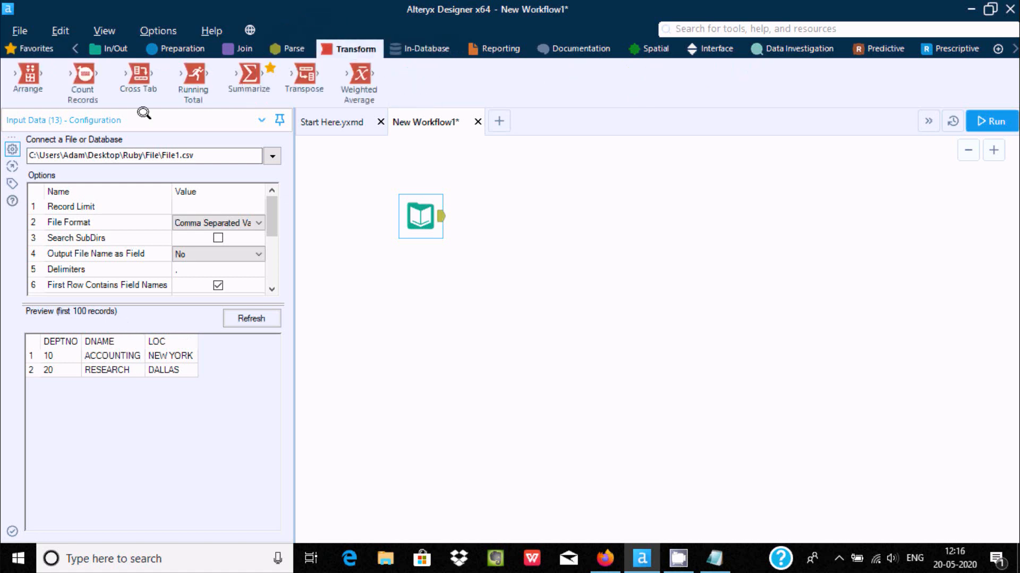
{"action": "left_click_drag", "start_coordinate": [136, 73], "coordinate": [561, 215]}
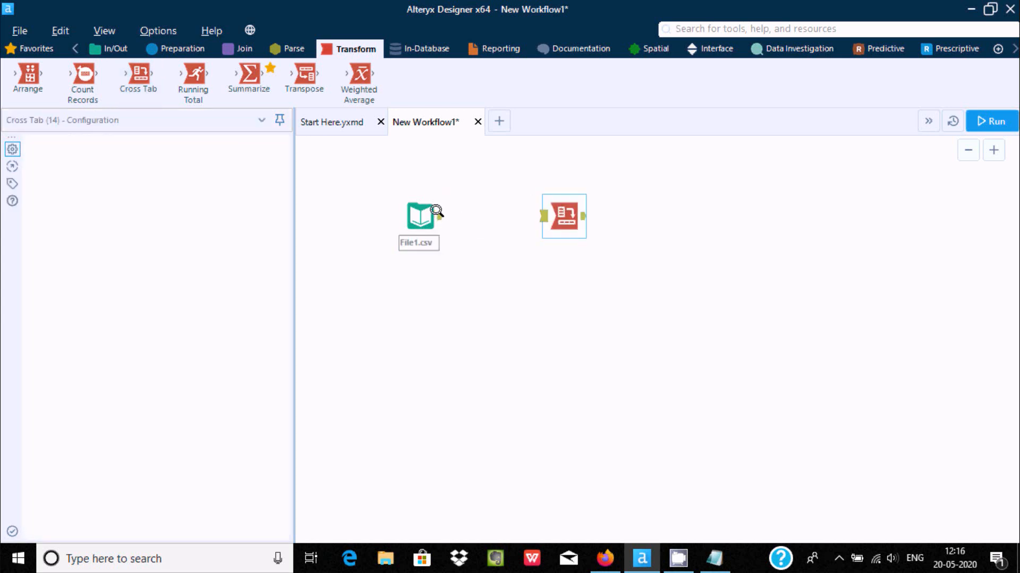
{"action": "left_click_drag", "start_coordinate": [438, 213], "coordinate": [541, 216]}
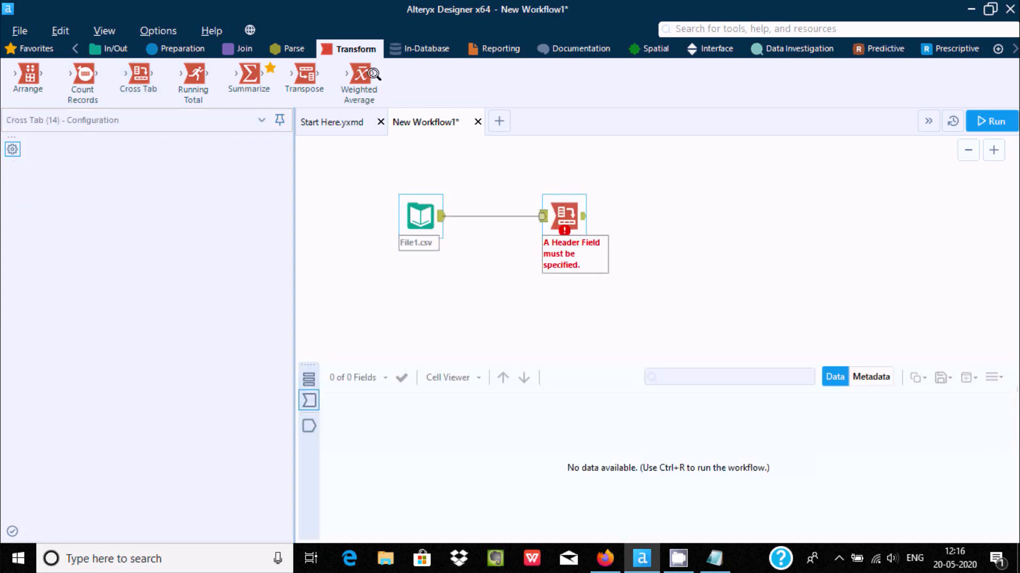
Add a Report Text tool after the Cross Tab tool and connect the Cross Tab output to it
{"action": "left_click", "coordinate": [486, 48]}
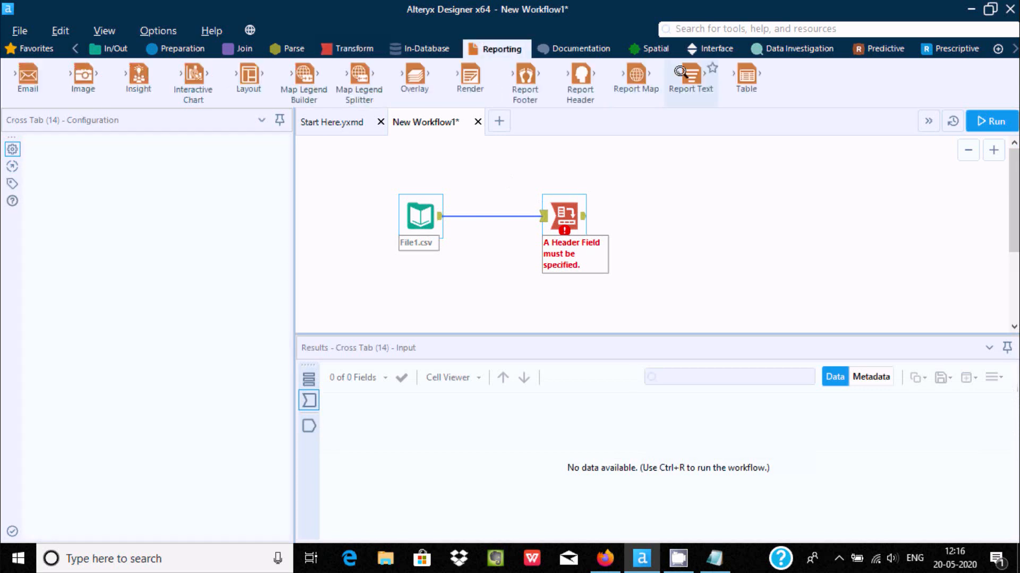
{"action": "left_click_drag", "start_coordinate": [700, 209], "coordinate": [700, 210]}
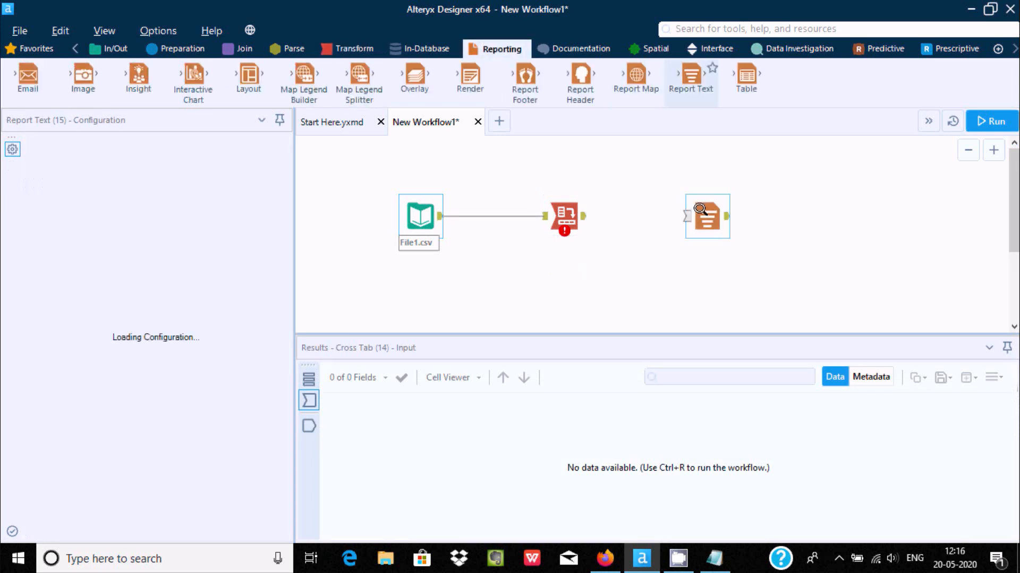
{"action": "left_click_drag", "start_coordinate": [583, 216], "coordinate": [688, 214]}
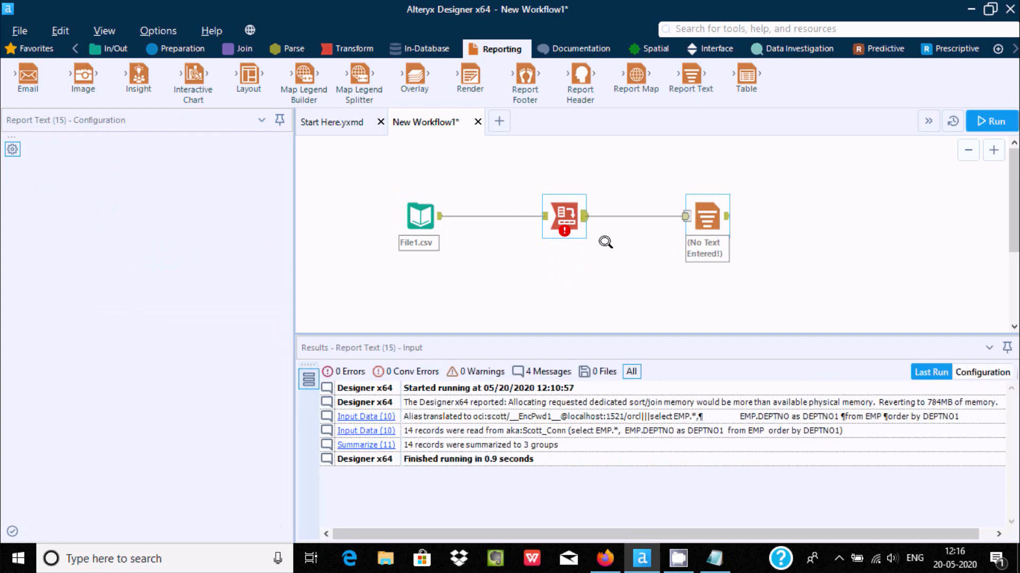
Configure the Cross Tab with DEPTNO as column headers, DNAME as new column values and Concatenate as the aggregation method
{"action": "left_click", "coordinate": [561, 209]}
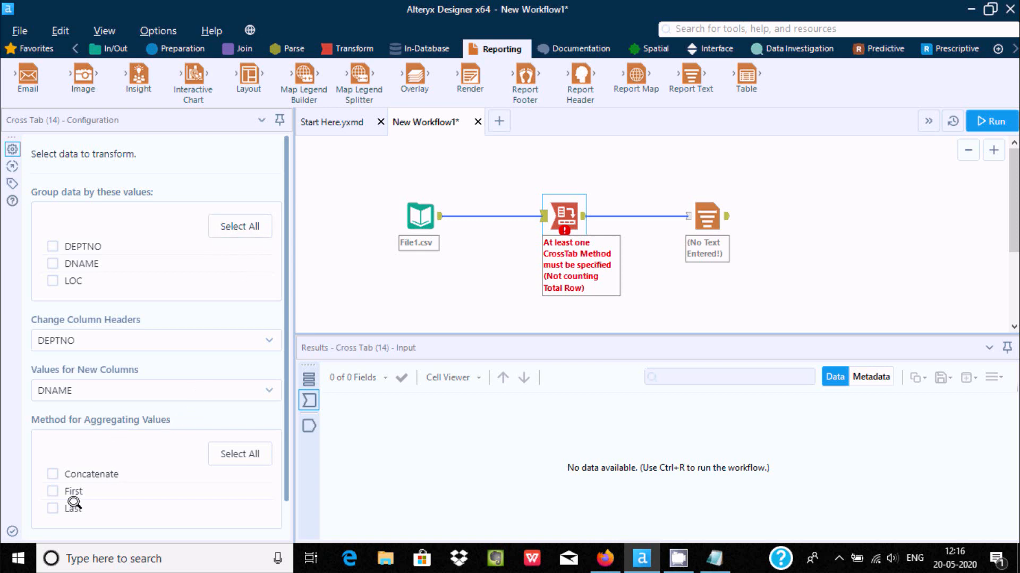
{"action": "left_click", "coordinate": [52, 470]}
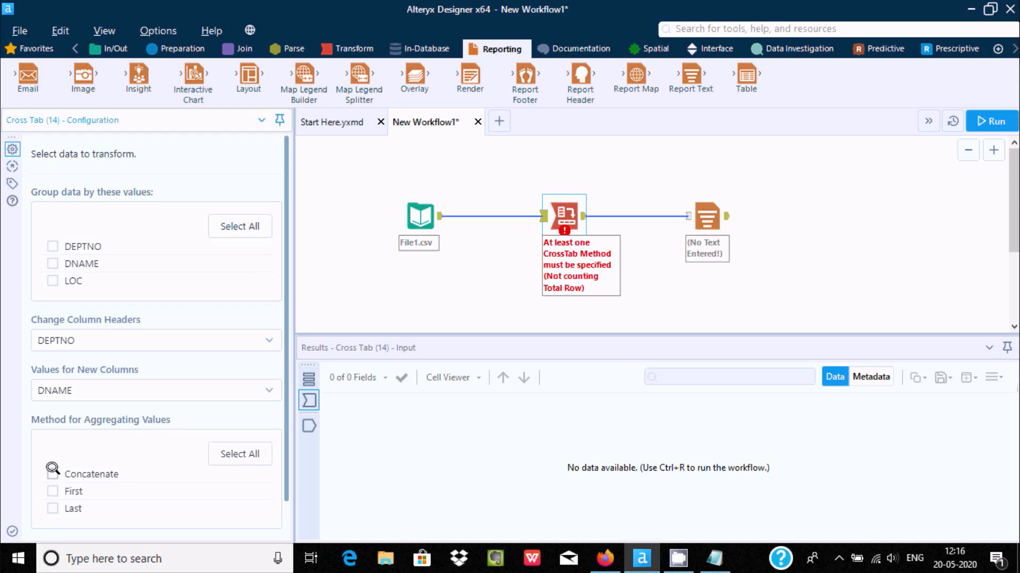
{"action": "left_click", "coordinate": [523, 240]}
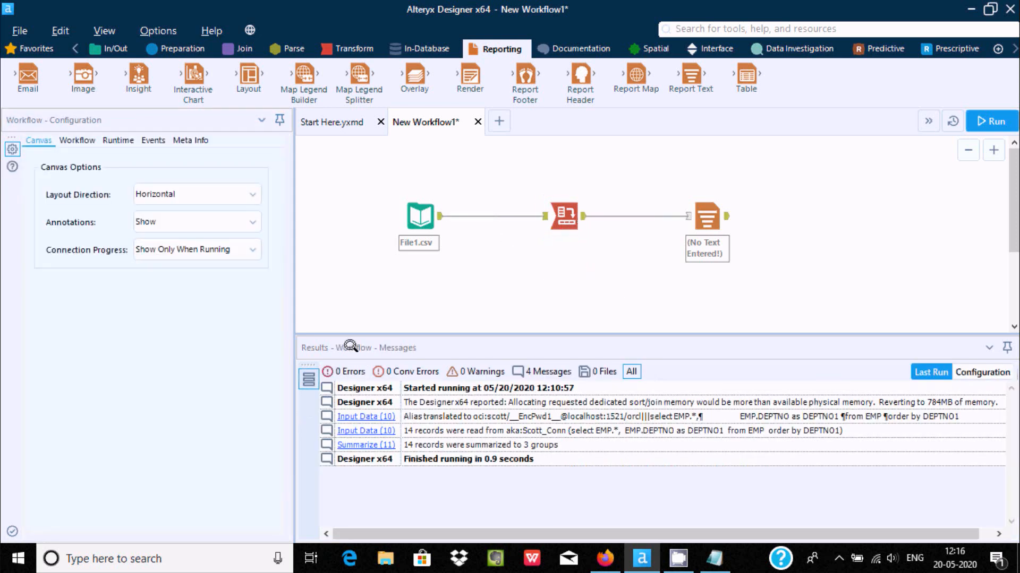
{"action": "left_click", "coordinate": [571, 217]}
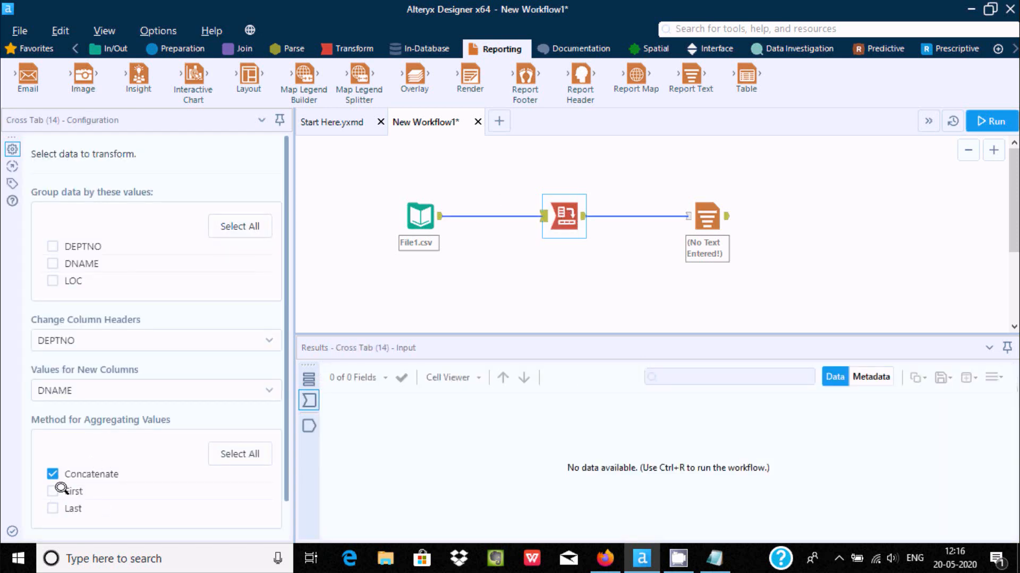
Review the Cross Tab settings, run the workflow and examine the data arriving at the Report Text tool
{"action": "left_click_drag", "start_coordinate": [282, 392], "coordinate": [283, 434]}
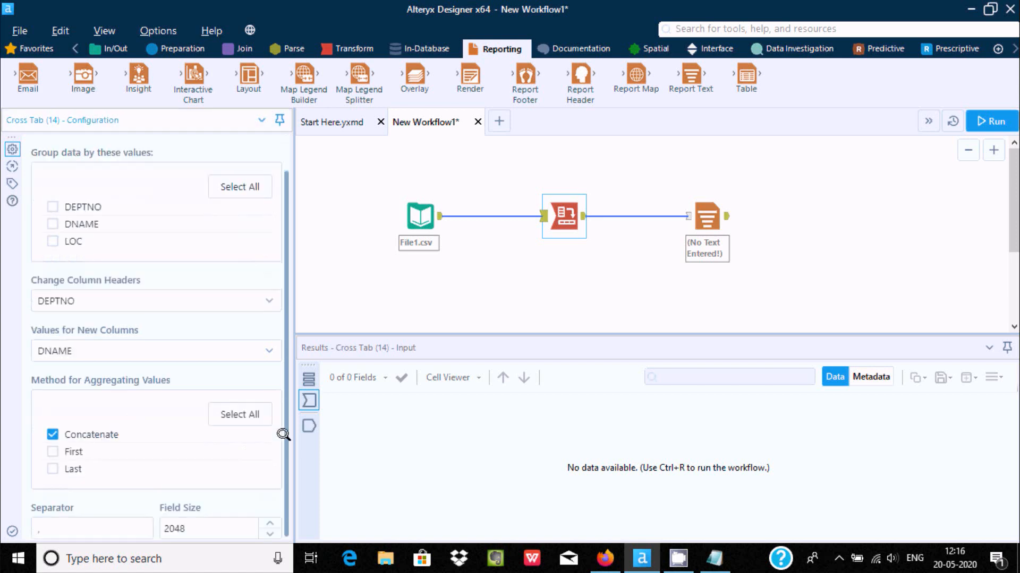
{"action": "scroll", "coordinate": [274, 457], "scroll_direction": "up", "scroll_amount": 1}
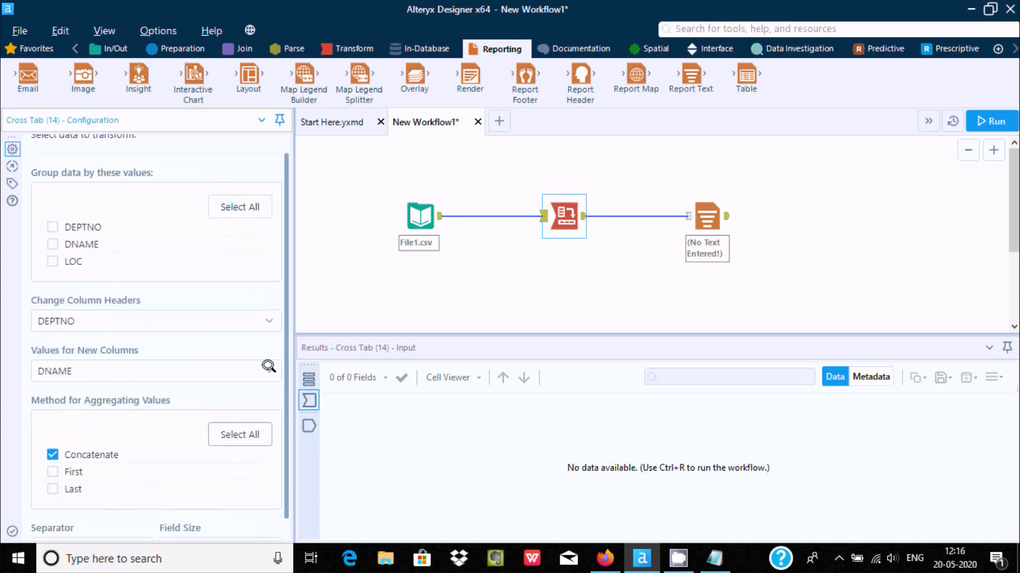
{"action": "scroll", "coordinate": [268, 366], "scroll_direction": "up", "scroll_amount": 1}
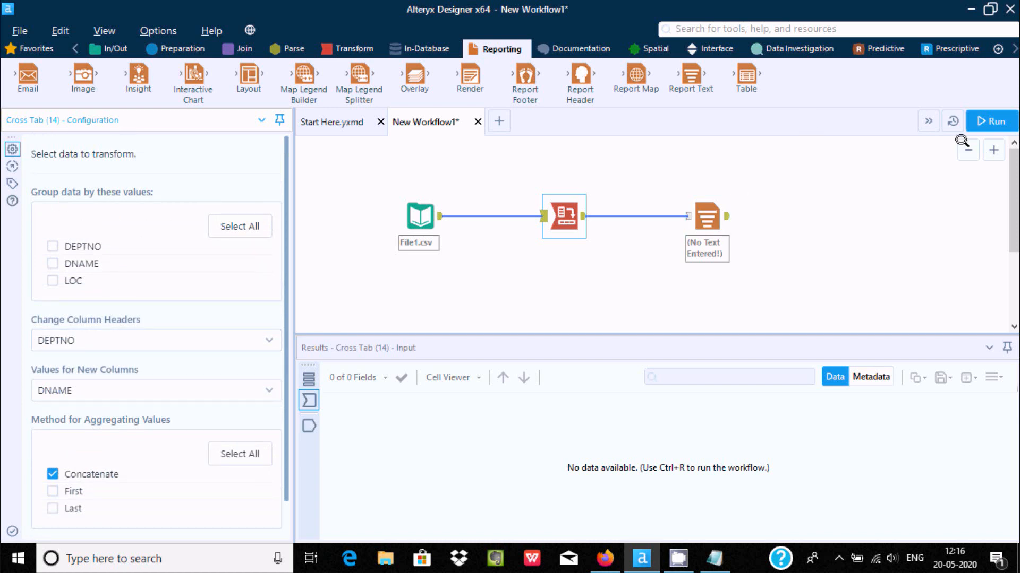
{"action": "left_click", "coordinate": [991, 122]}
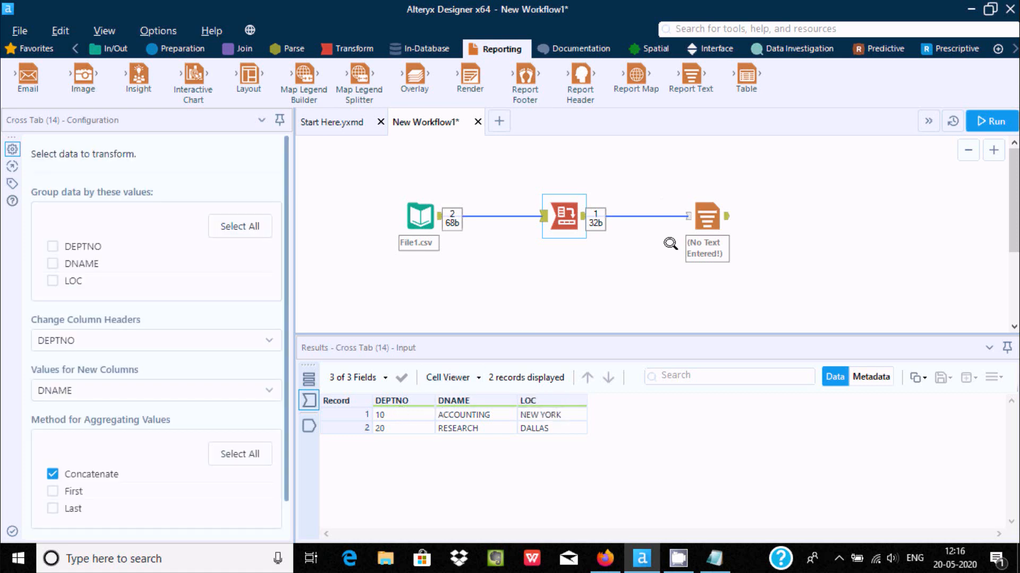
{"action": "left_click", "coordinate": [697, 210]}
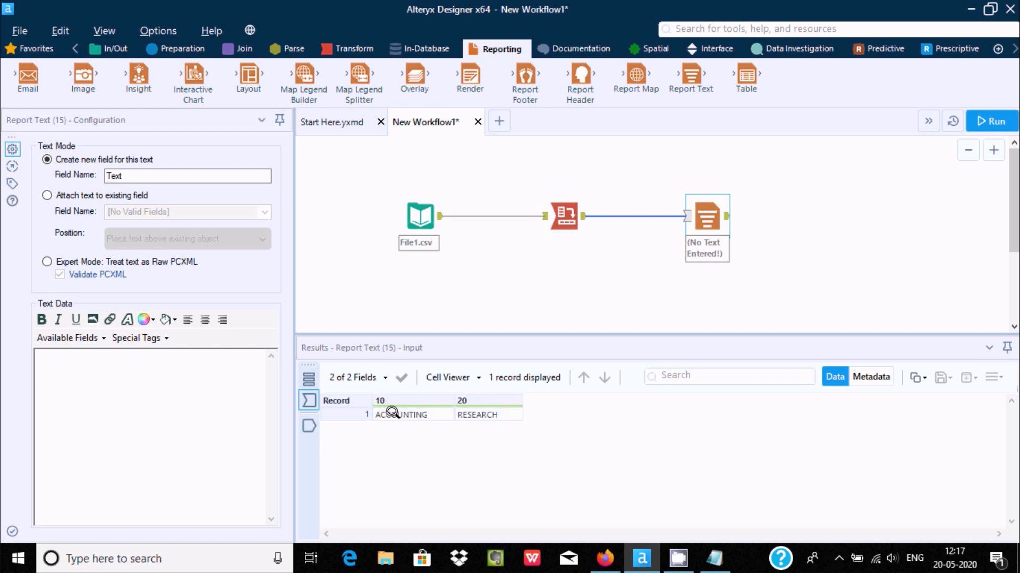
Group the Cross Tab data by DEPTNO, rerun the workflow and examine the Report Text input
{"action": "left_click", "coordinate": [566, 202]}
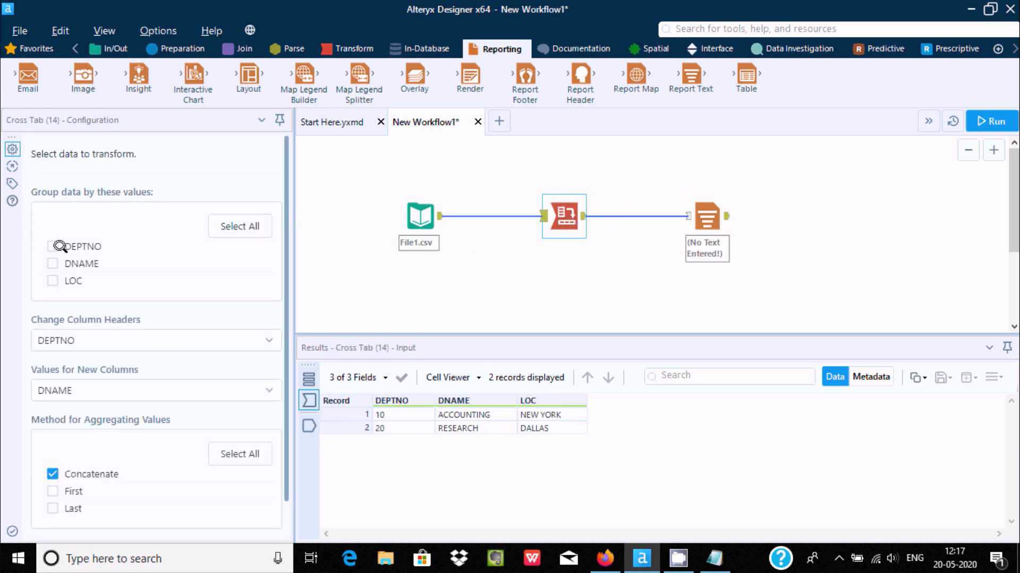
{"action": "left_click", "coordinate": [52, 246]}
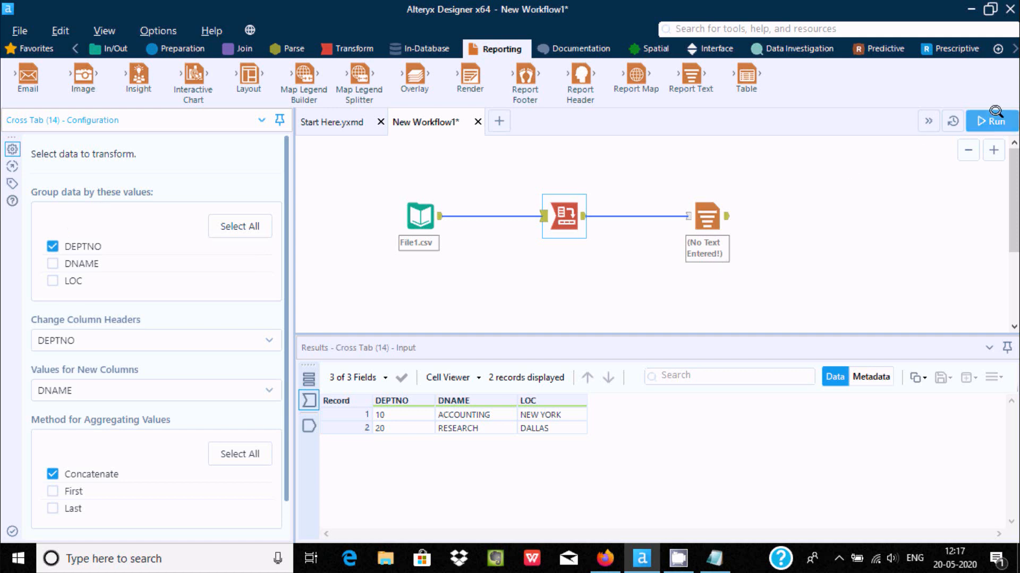
{"action": "left_click", "coordinate": [926, 139]}
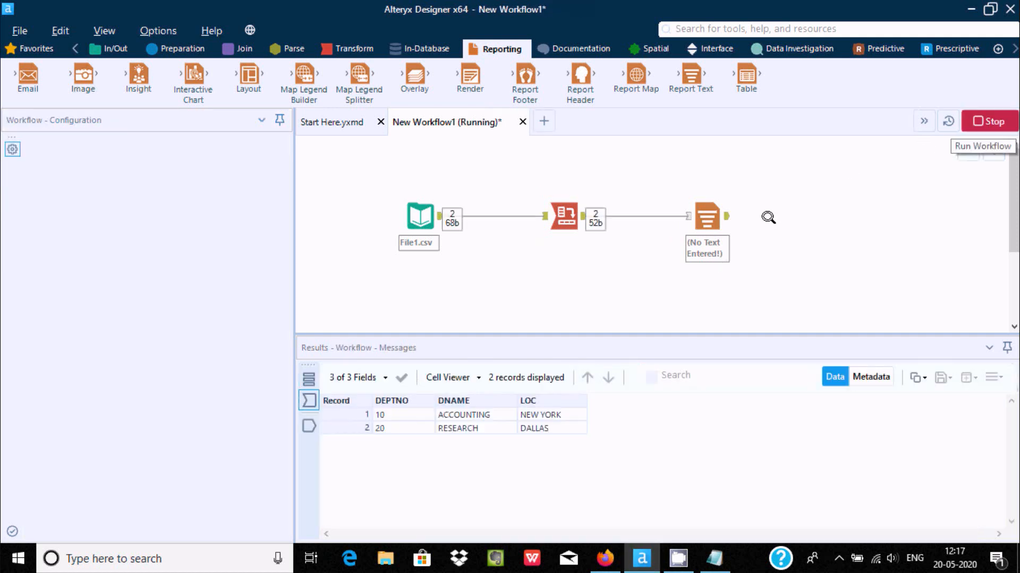
{"action": "left_click", "coordinate": [707, 218]}
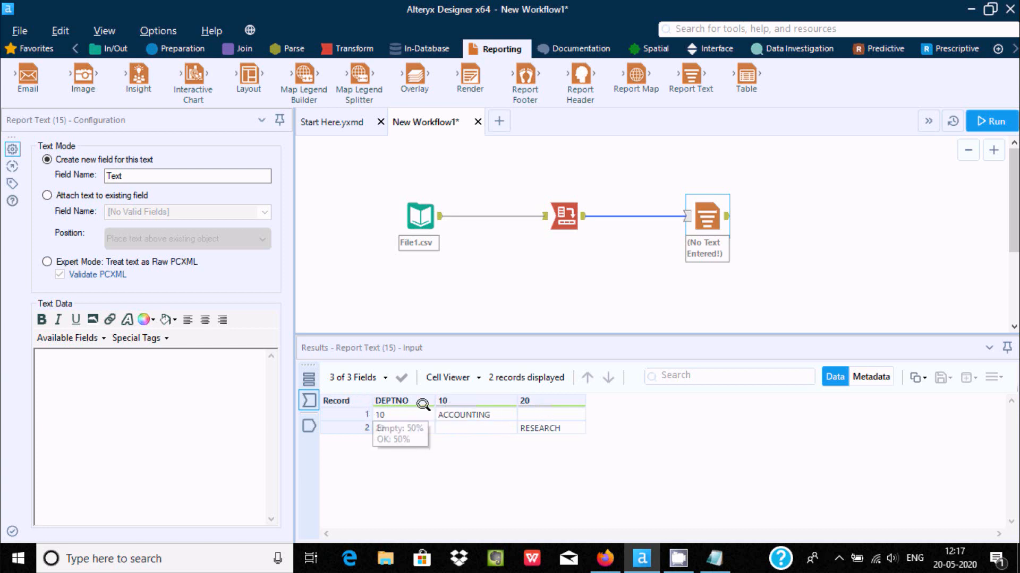
Change the Cross Tab column headers to DNAME and the values for new columns to LOC
{"action": "left_click", "coordinate": [550, 208]}
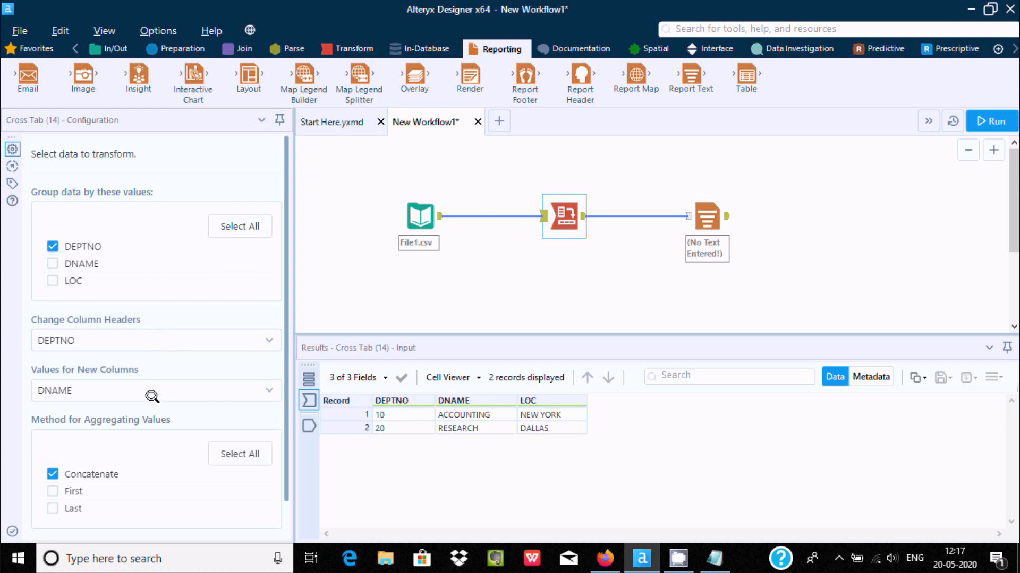
{"action": "left_click", "coordinate": [165, 335]}
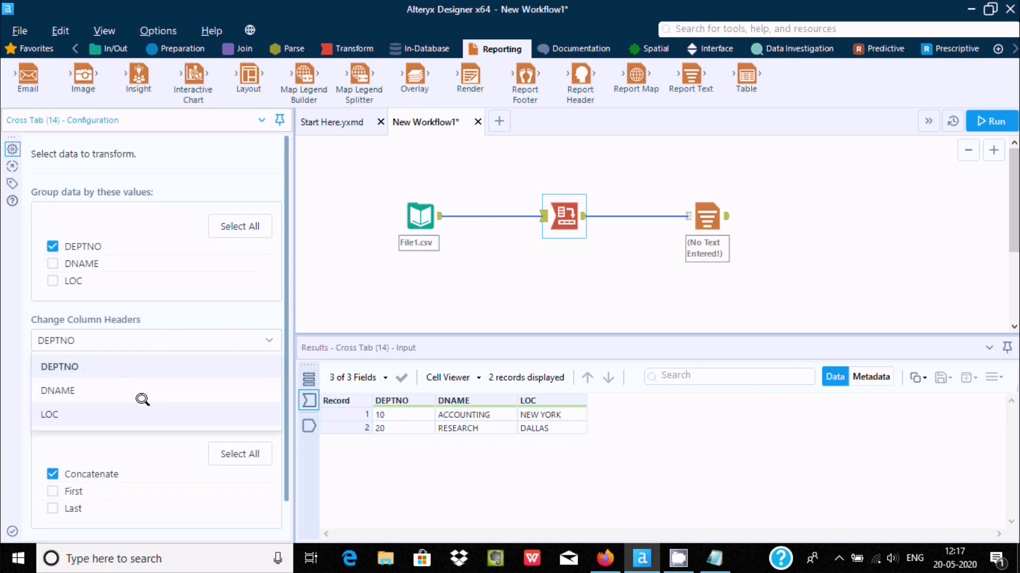
{"action": "left_click", "coordinate": [111, 387]}
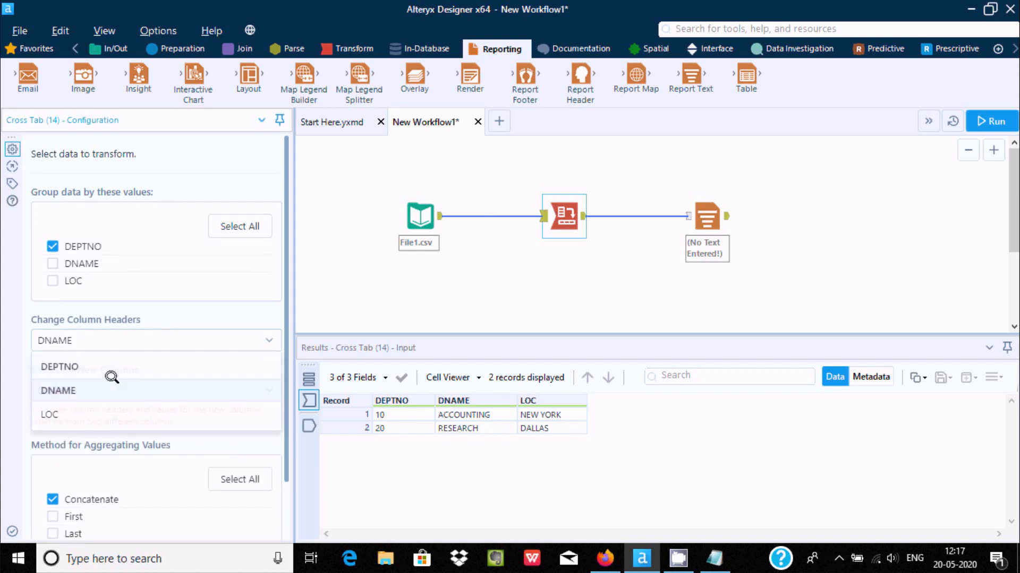
{"action": "left_click", "coordinate": [163, 387]}
{"action": "left_click", "coordinate": [84, 455]}
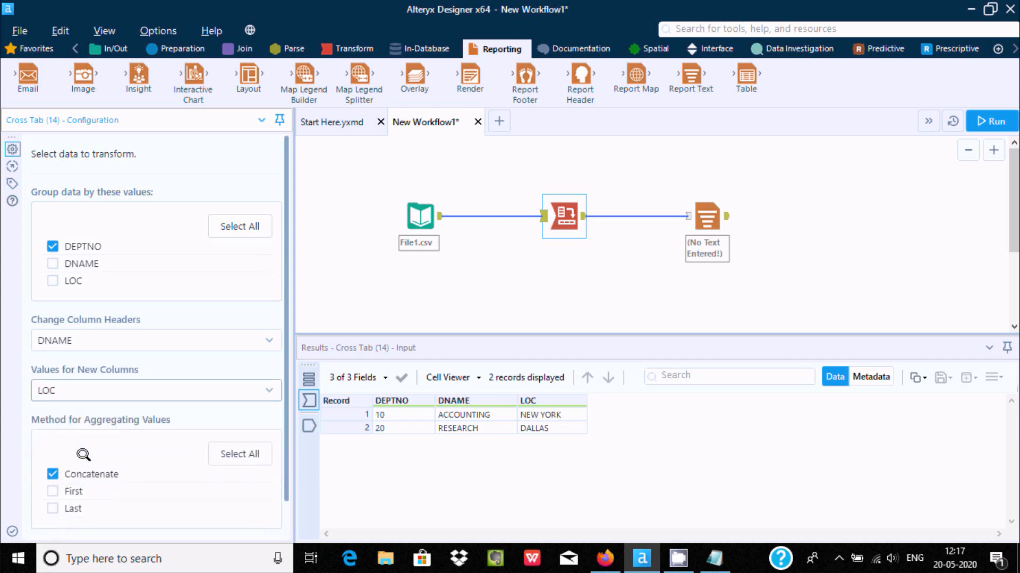
Run the workflow with the DNAME headers and LOC values and examine the Report Text input
{"action": "left_click", "coordinate": [982, 122]}
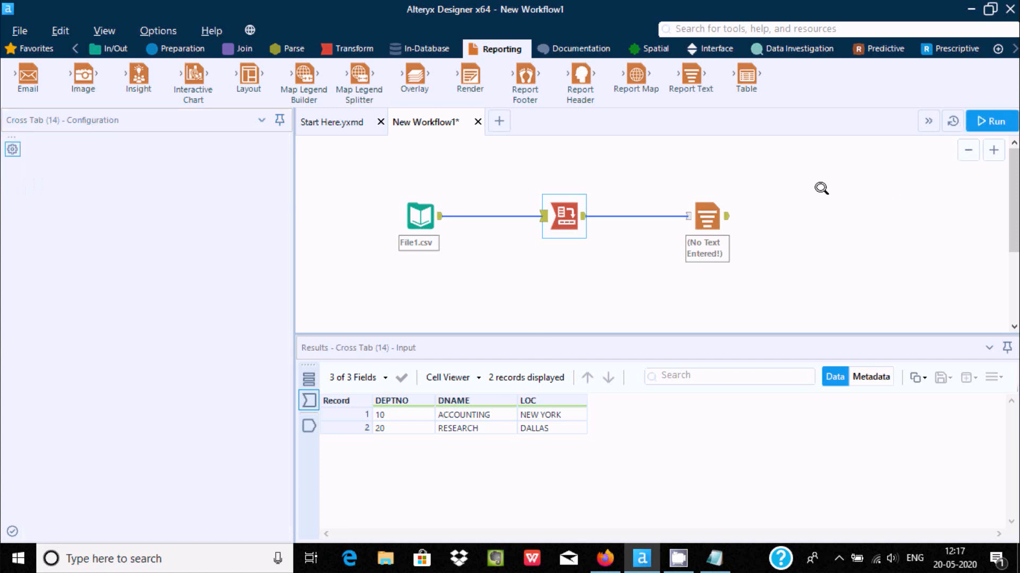
{"action": "left_click", "coordinate": [684, 235]}
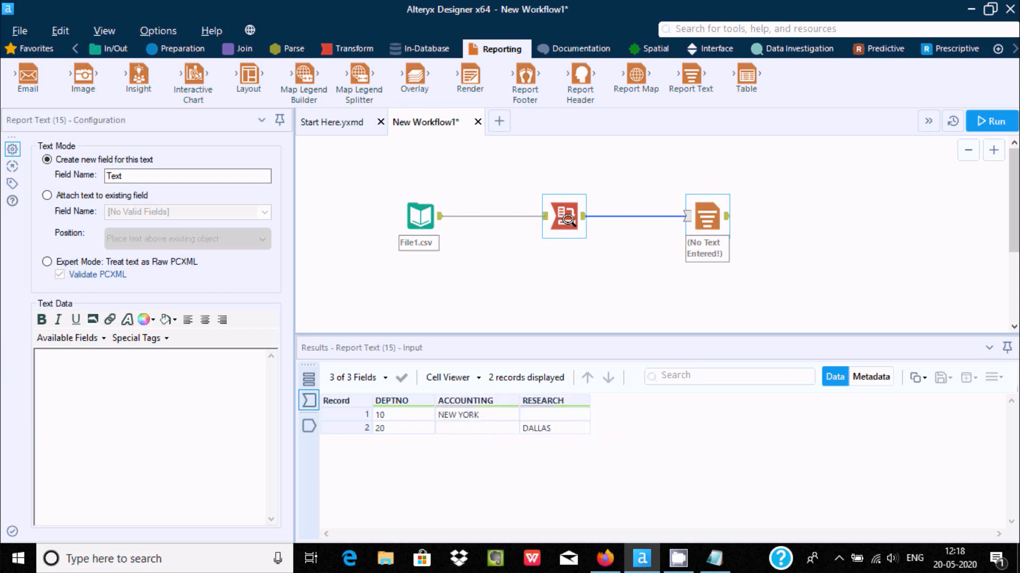
Reselect the Cross Tab tool and bring up the Transform tool category
{"action": "left_click", "coordinate": [565, 217]}
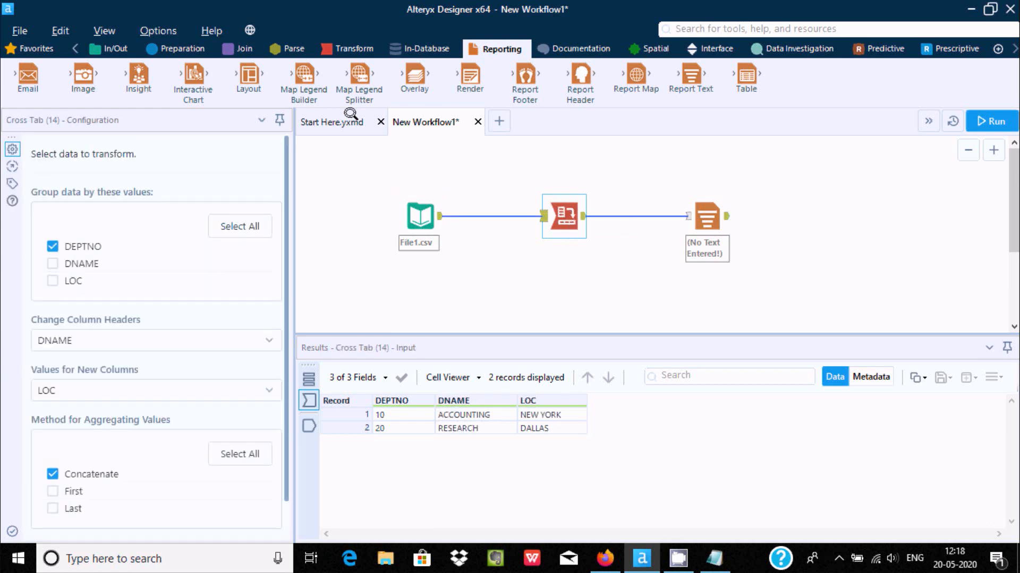
{"action": "left_click", "coordinate": [332, 46]}
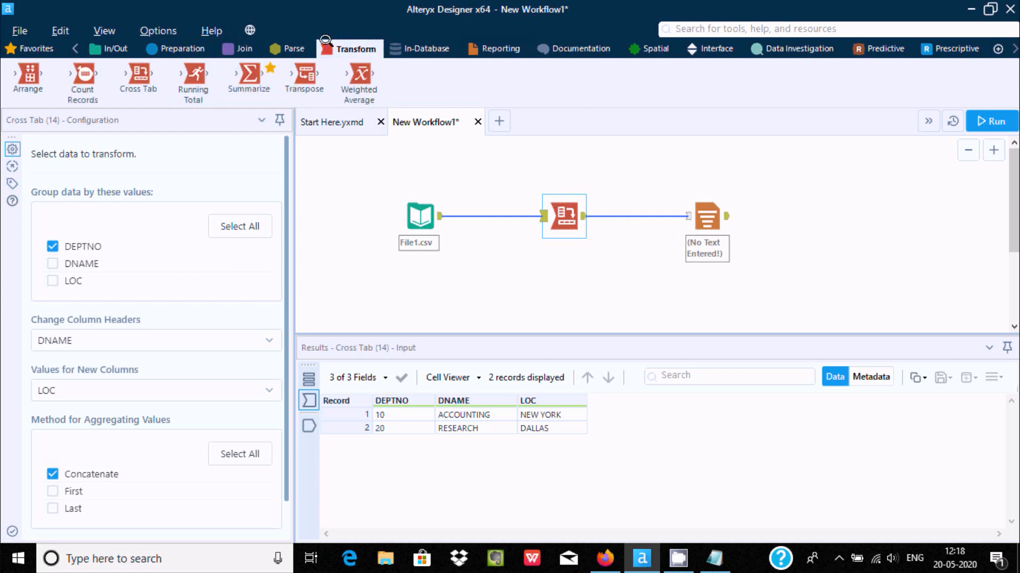